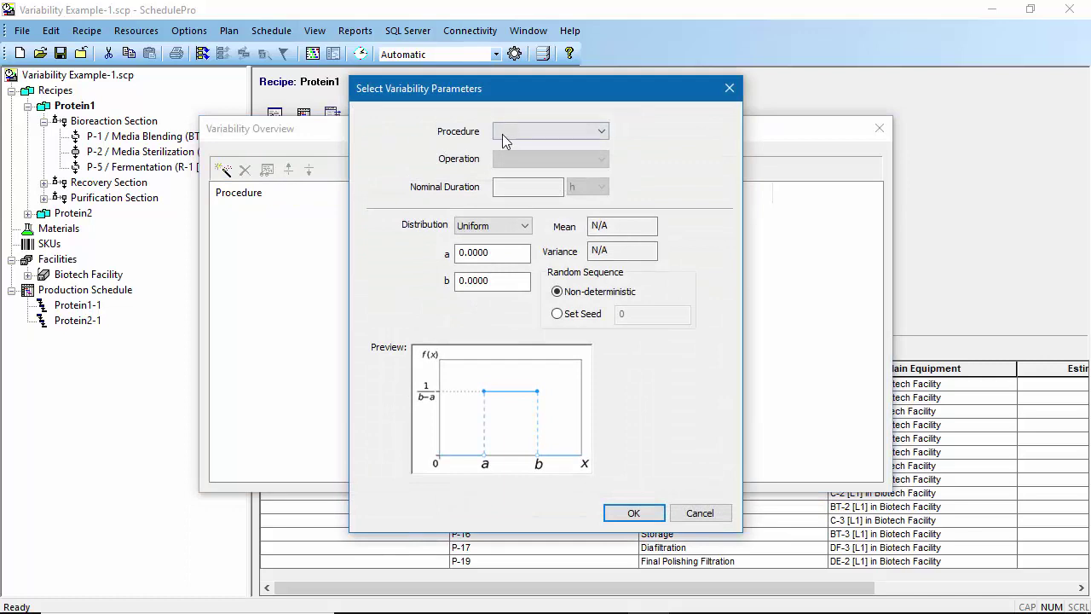
# Select procedure P-5 (R-1 [L1]) and its Ferment operation for the new variability entry
pyautogui.click(514, 181)
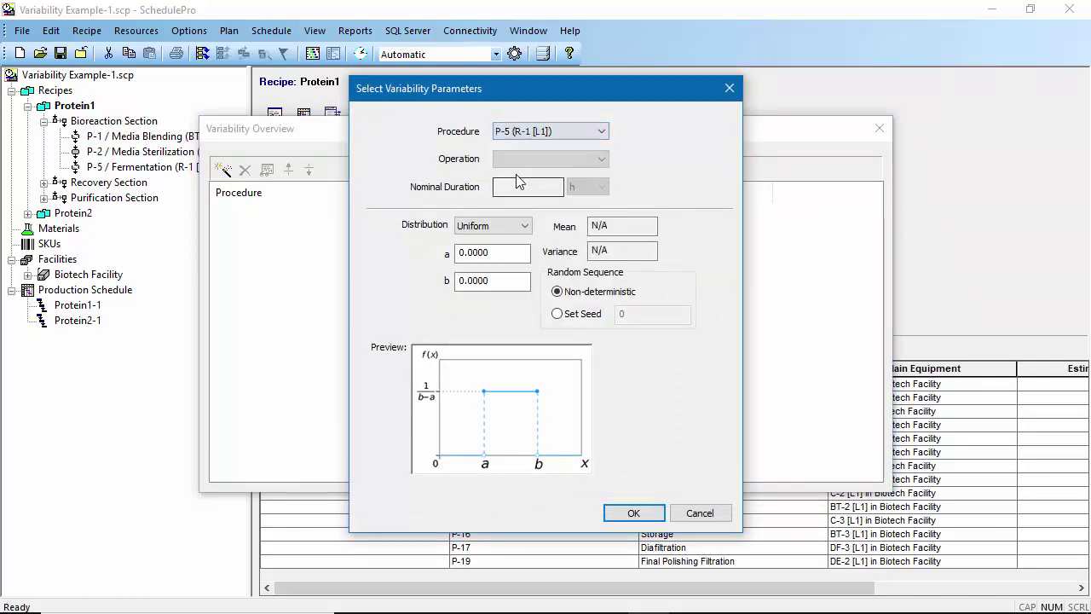
pyautogui.click(524, 159)
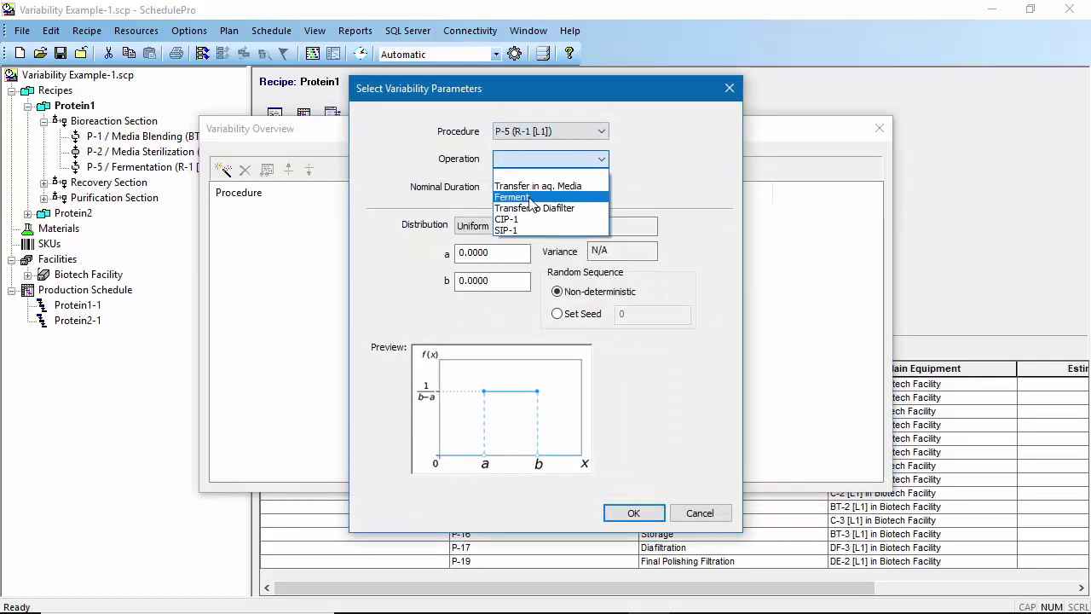
pyautogui.click(528, 197)
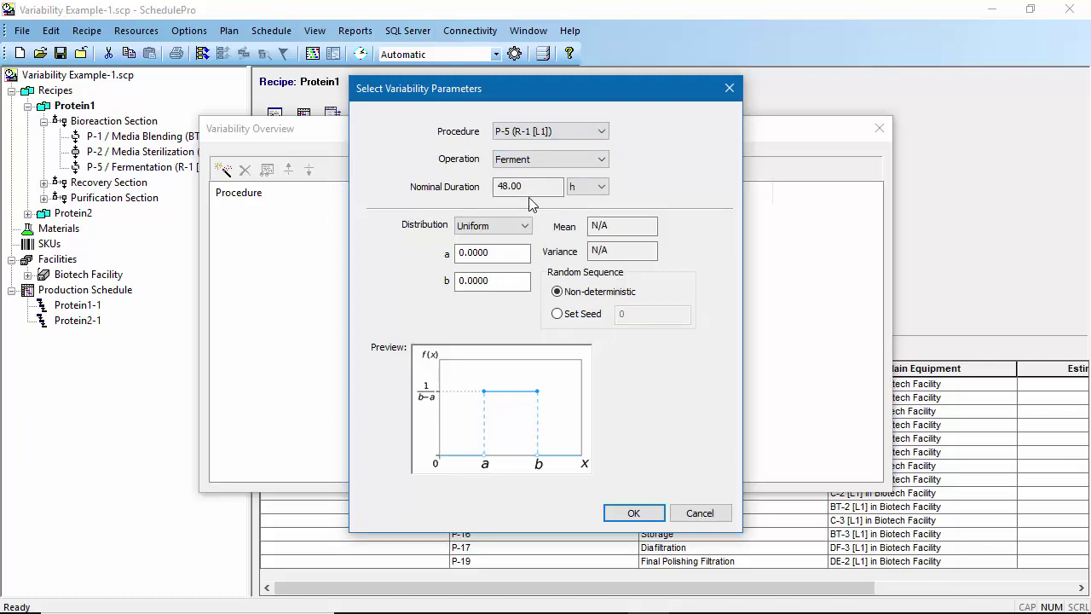
# Give the Ferment duration a triangular distribution with a = 40, b = 64 and c = 48, and close the variability overview
pyautogui.click(526, 226)
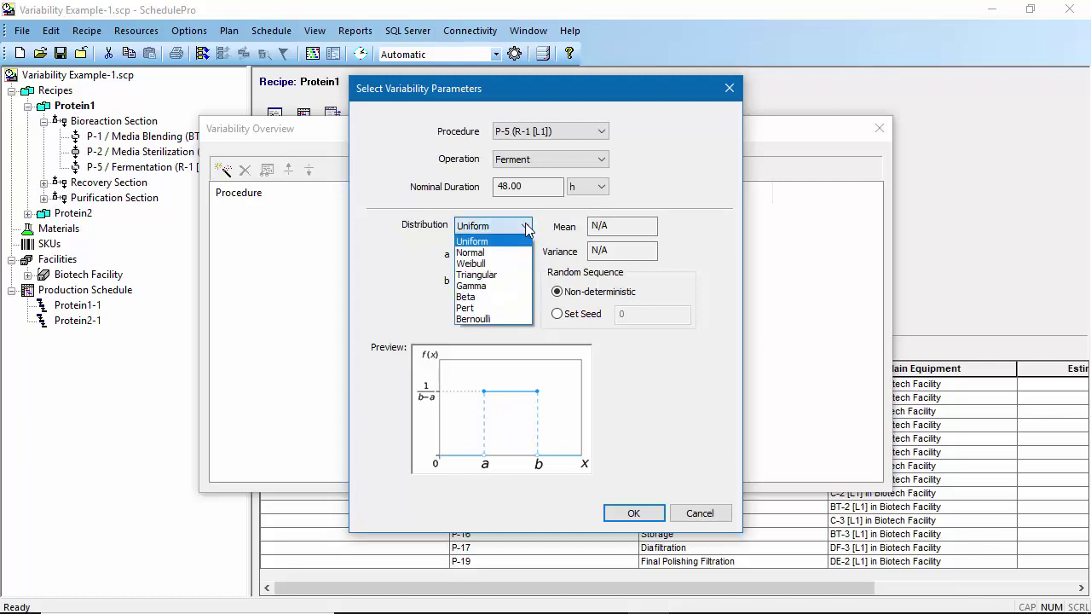
pyautogui.click(515, 282)
pyautogui.press('Tab')
pyautogui.write('40')
pyautogui.press('Tab')
pyautogui.write('64')
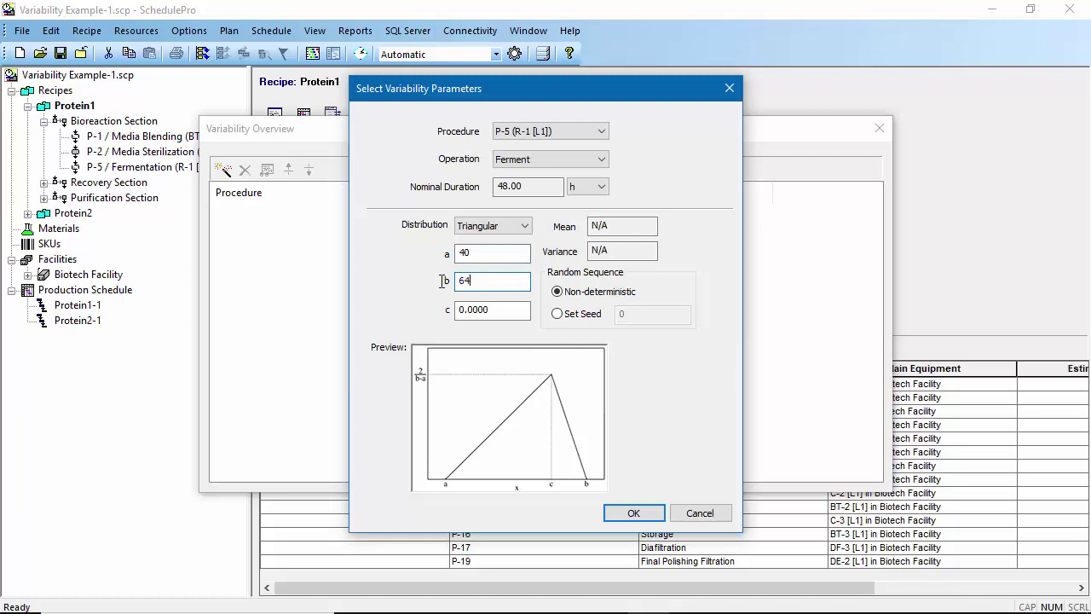
pyautogui.press('Tab')
pyautogui.write('48')
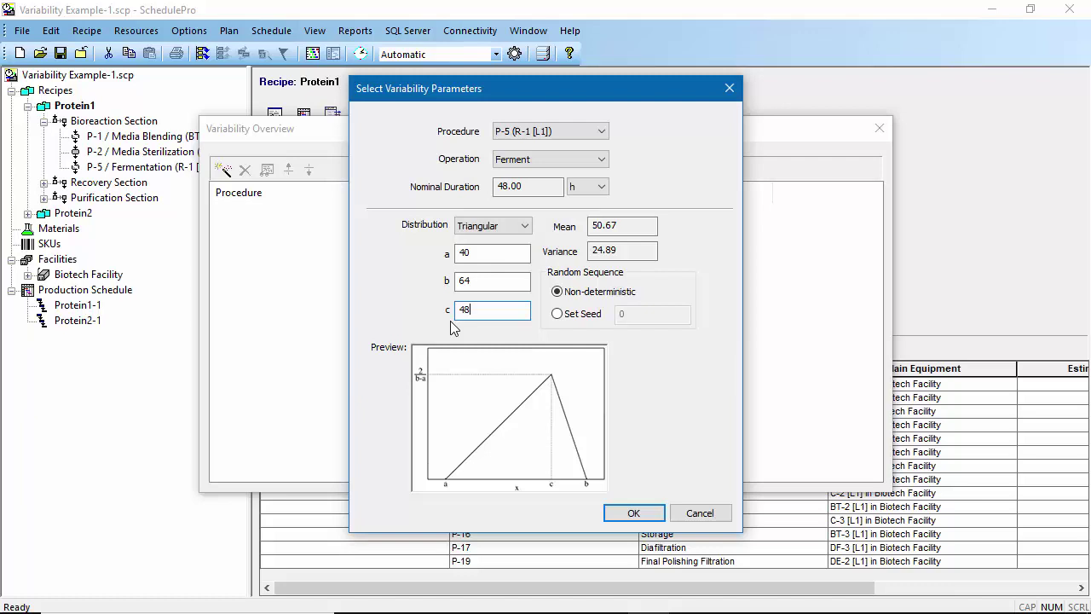
pyautogui.click(634, 513)
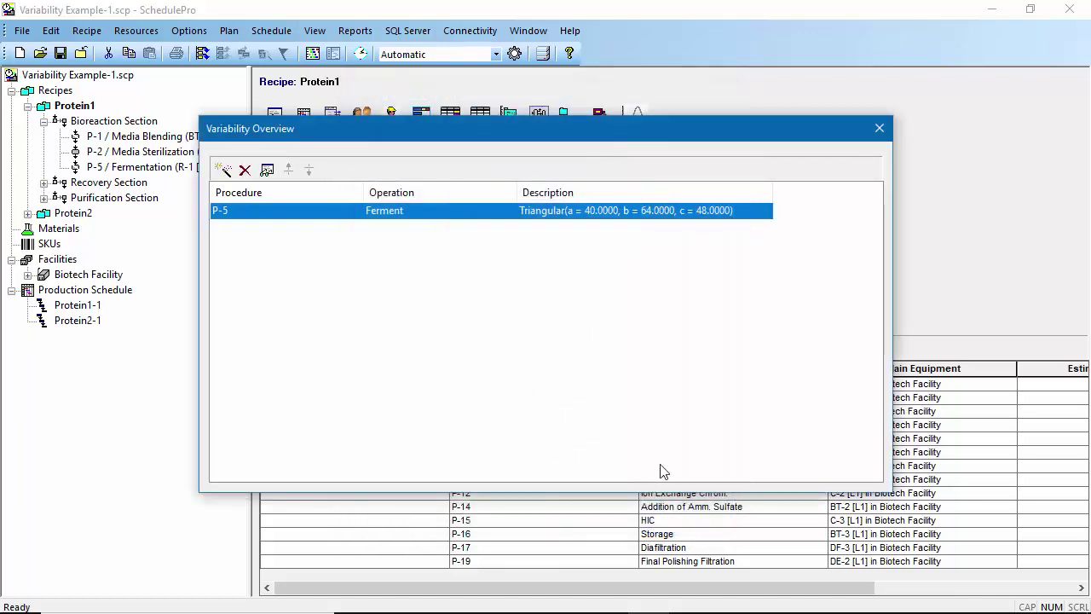
pyautogui.click(879, 129)
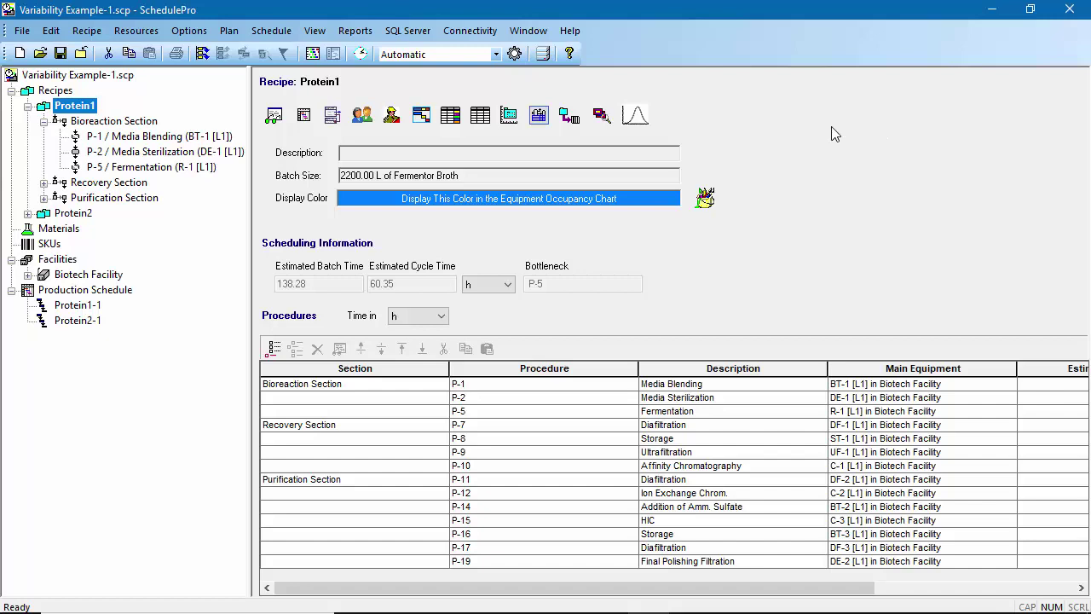
# Generate the schedule from the planned campaigns and show it in a maximized Equipment Occupancy chart
pyautogui.click(208, 57)
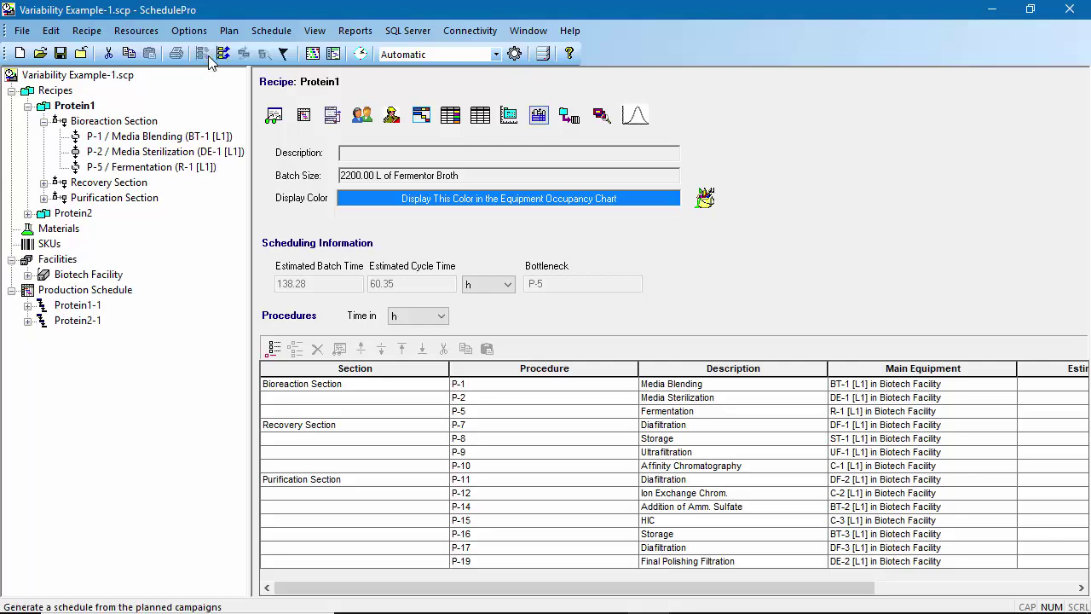
pyautogui.click(311, 53)
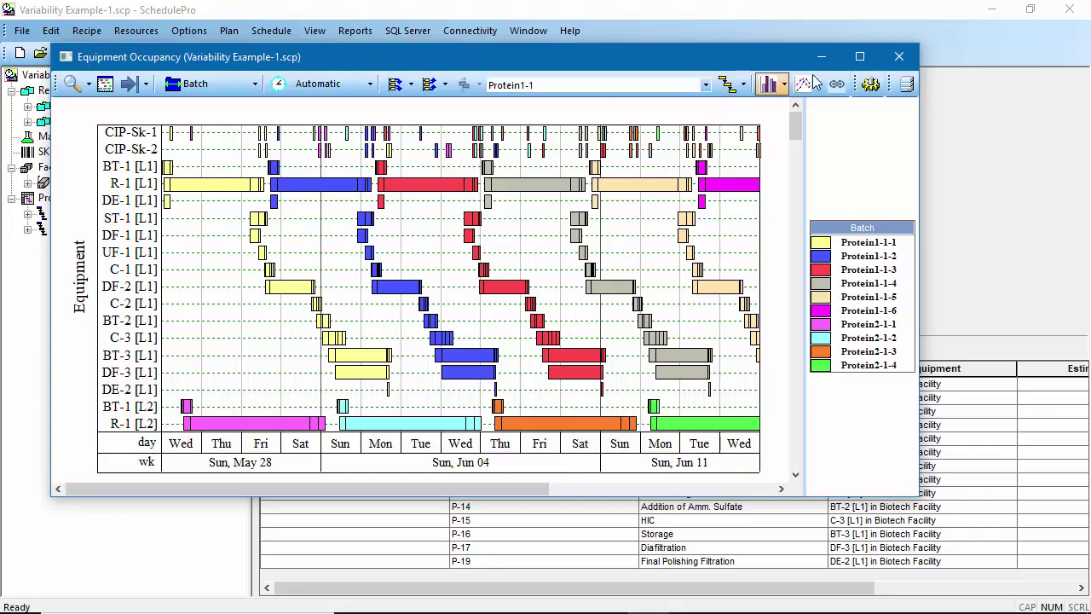
pyautogui.click(861, 58)
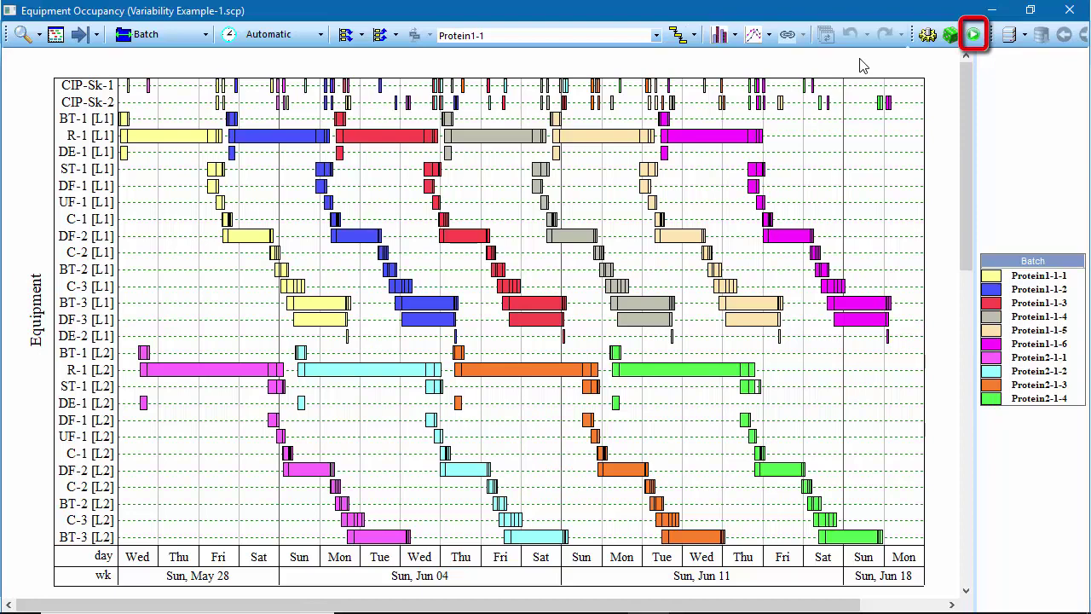
# Play the step-by-step schedule simulation, and undo its changes after checking the simulation options
pyautogui.click(974, 36)
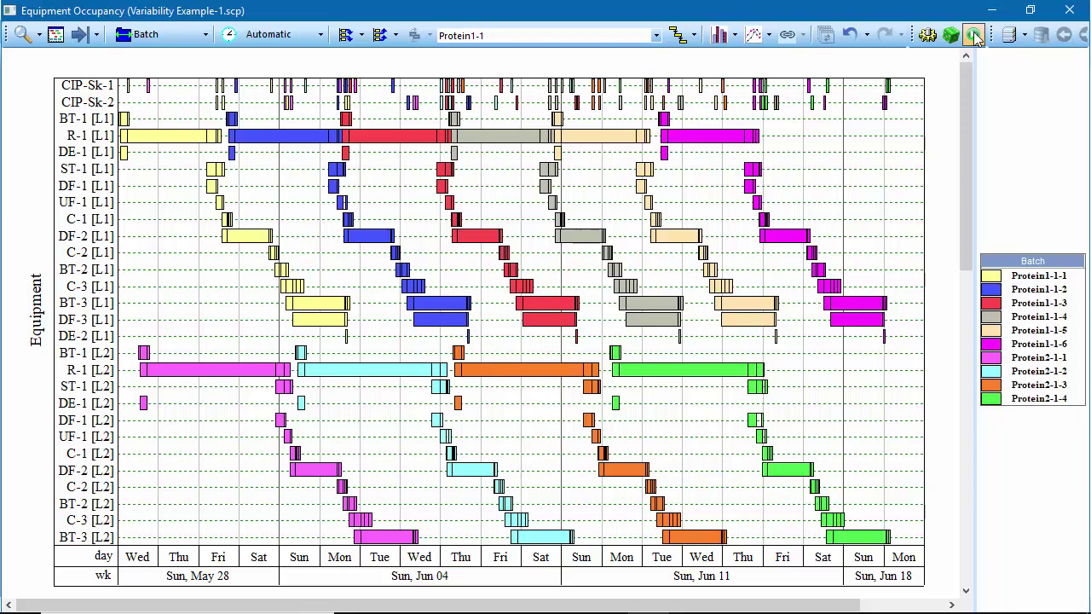
pyautogui.click(928, 38)
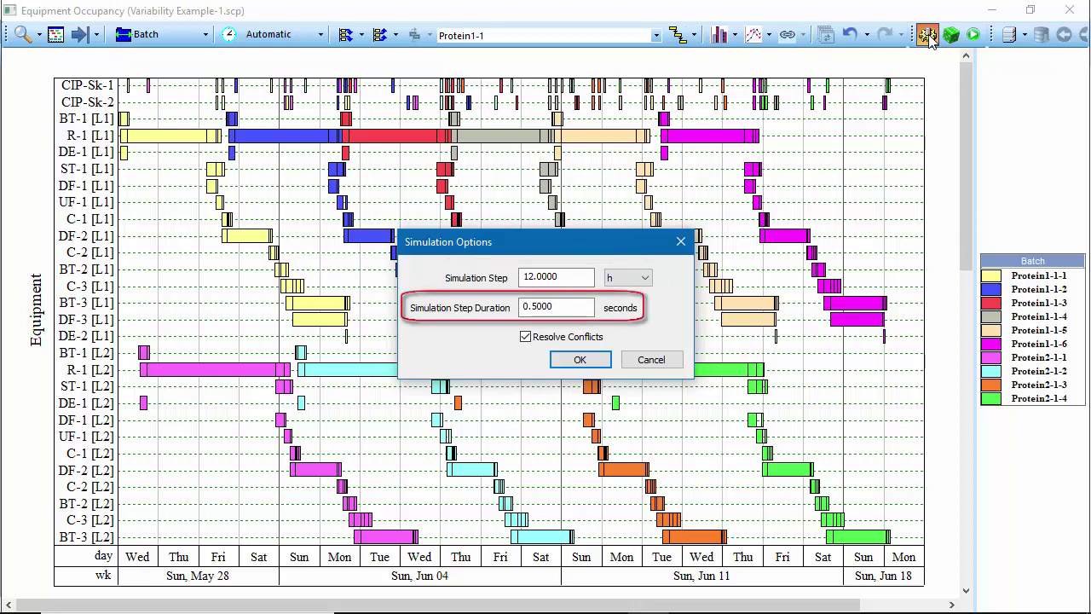
pyautogui.click(663, 360)
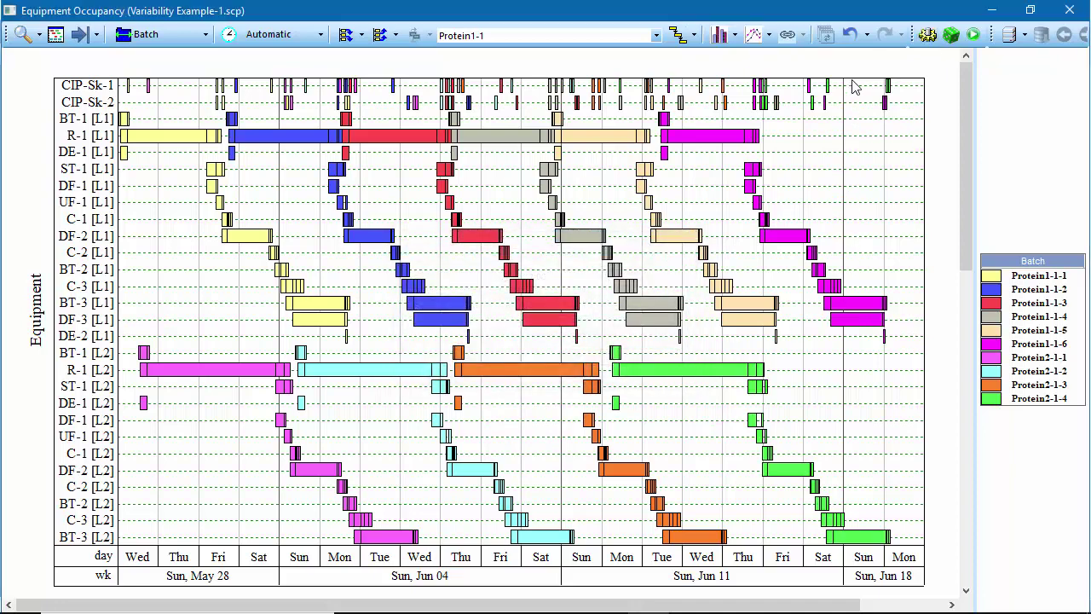
pyautogui.click(851, 35)
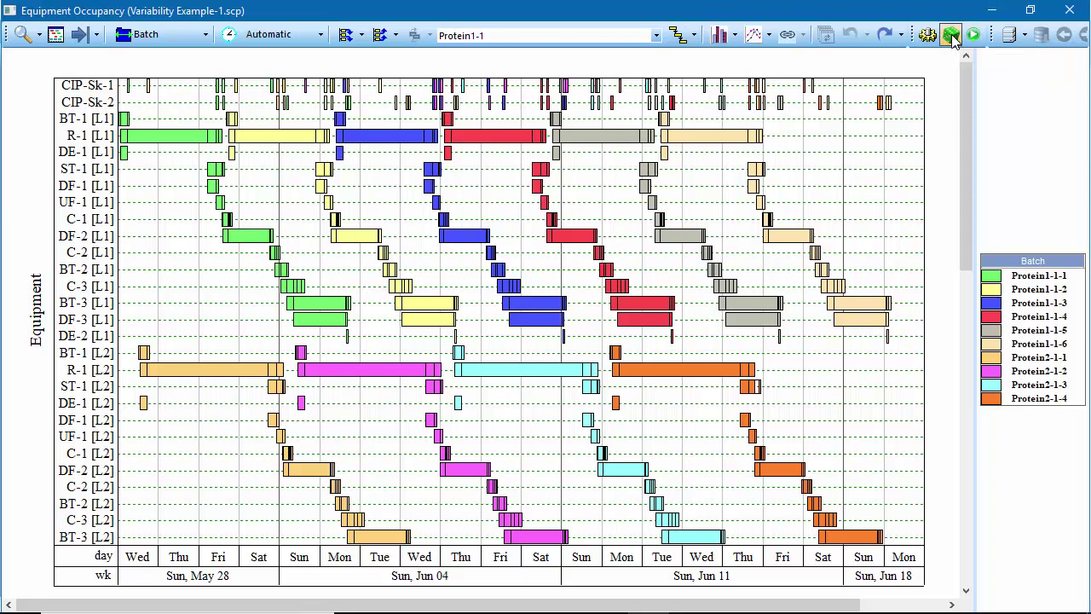
# Simulate the whole schedule at once with random durations and plot the inventory of the WFI System in Biotech Facility
pyautogui.click(950, 36)
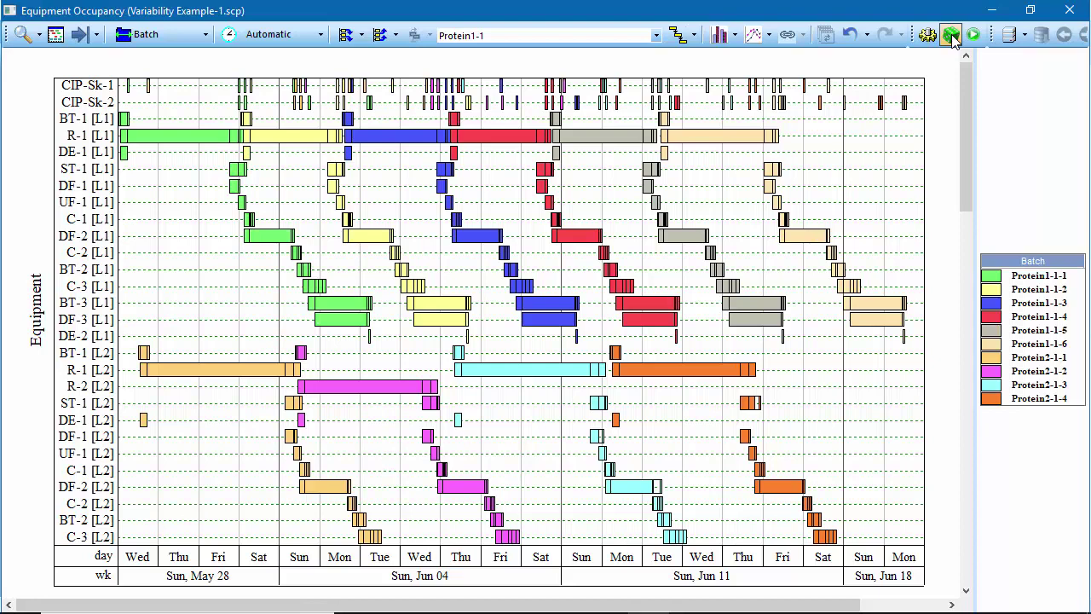
pyautogui.click(754, 38)
pyautogui.click(809, 77)
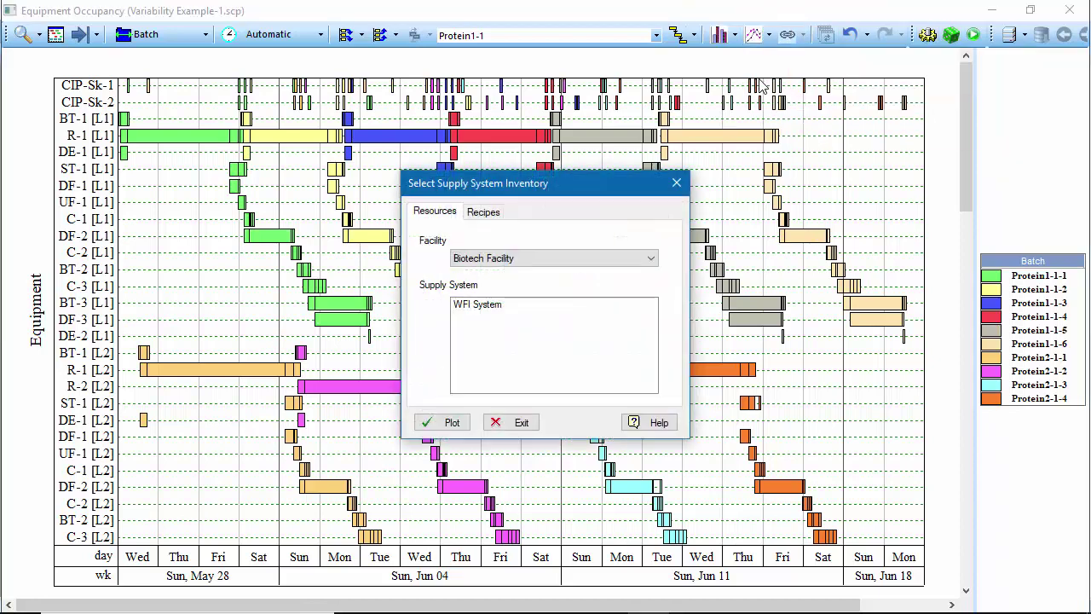
pyautogui.click(483, 307)
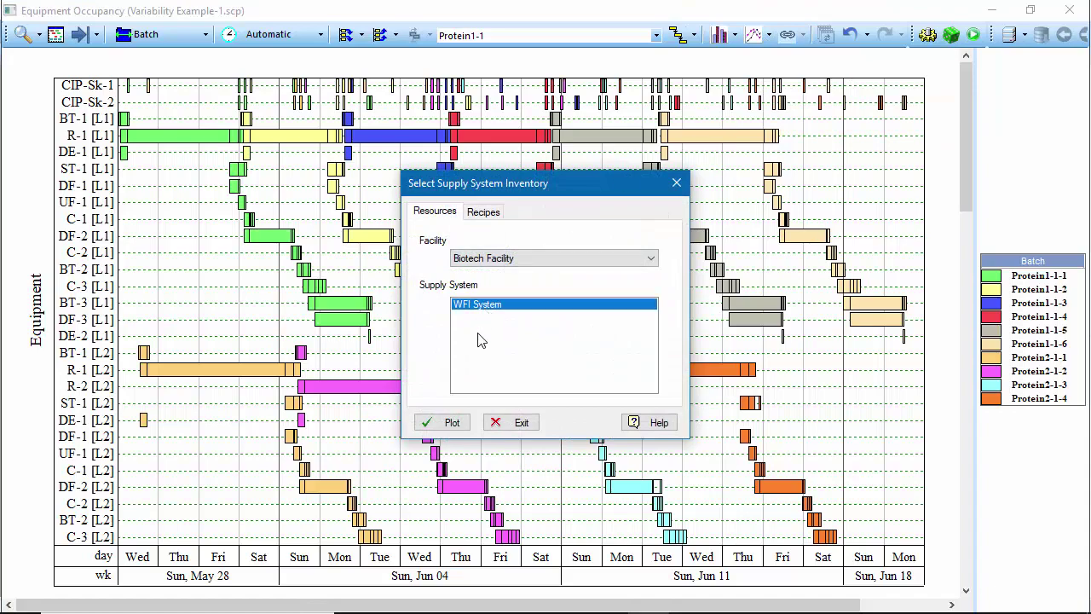
pyautogui.click(453, 422)
pyautogui.click(218, 177)
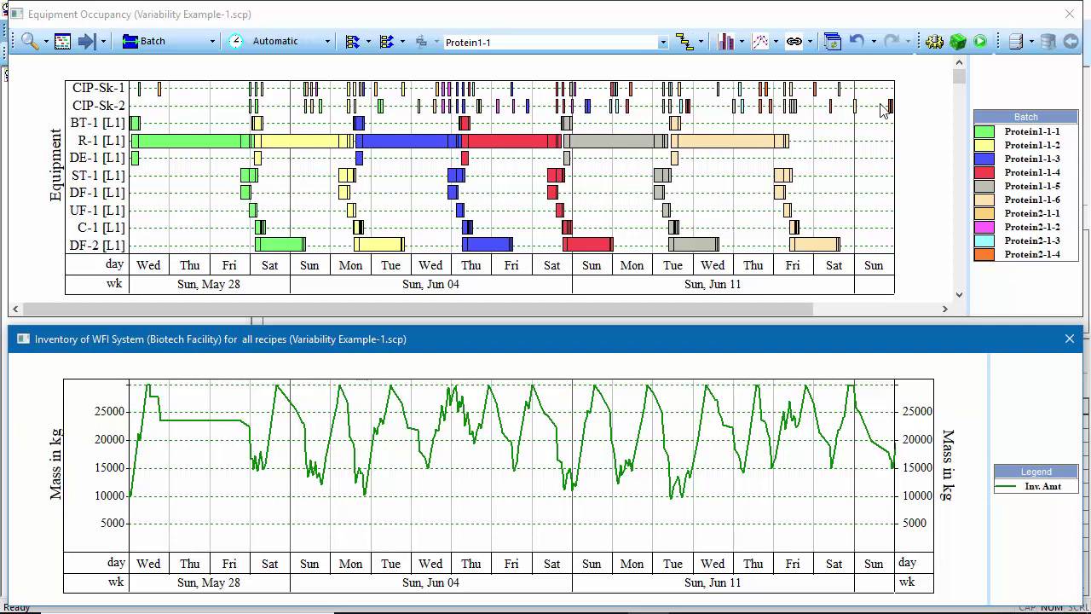
# Rerun the random schedule simulation twice against the WFI System inventory plot, and close the Equipment Occupancy chart
pyautogui.click(958, 43)
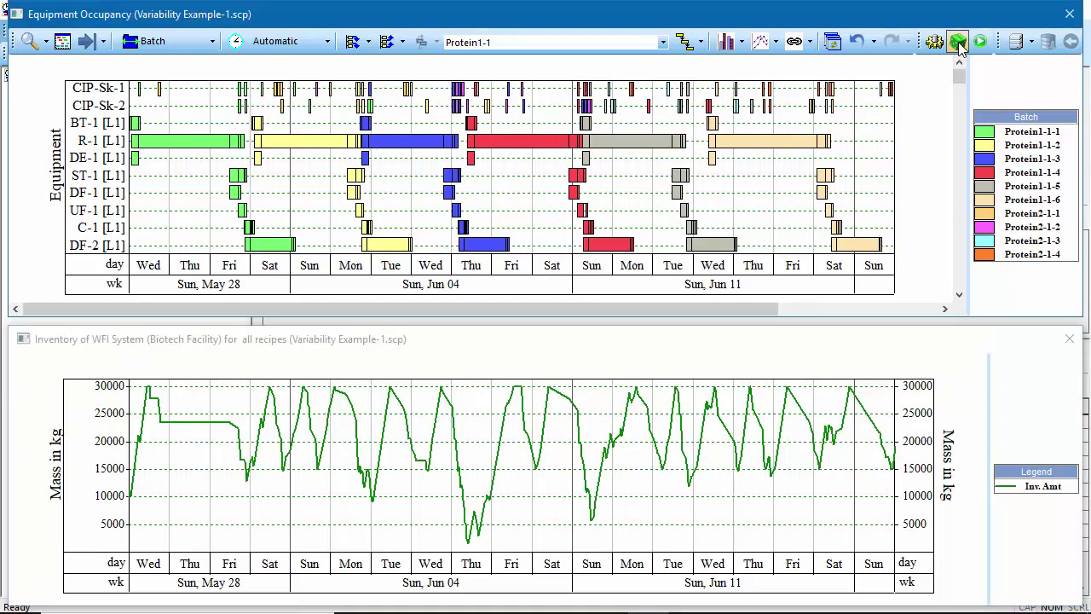
pyautogui.click(958, 43)
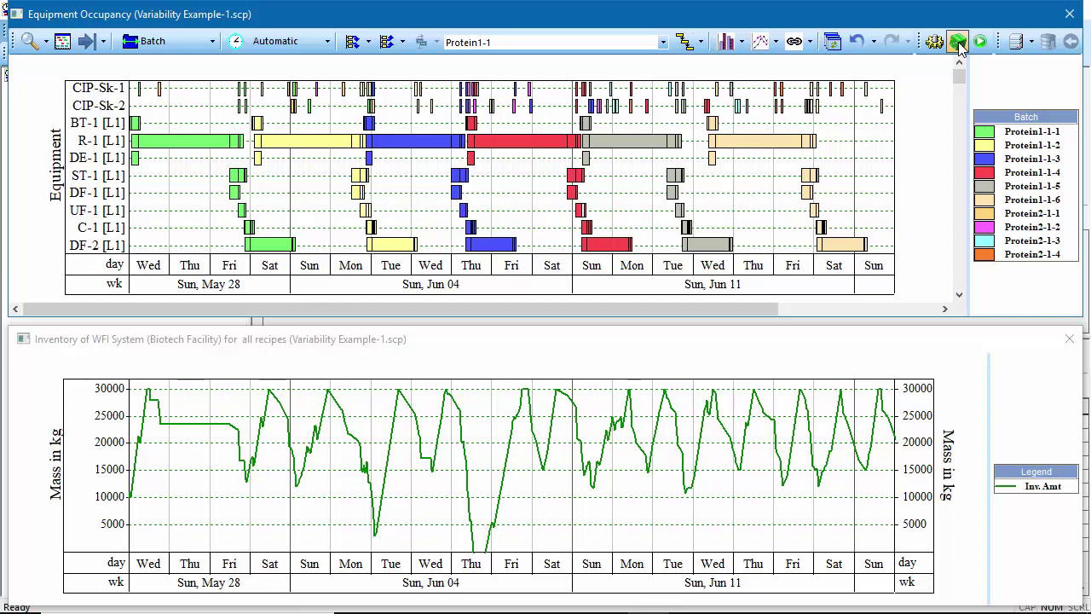
pyautogui.click(1070, 15)
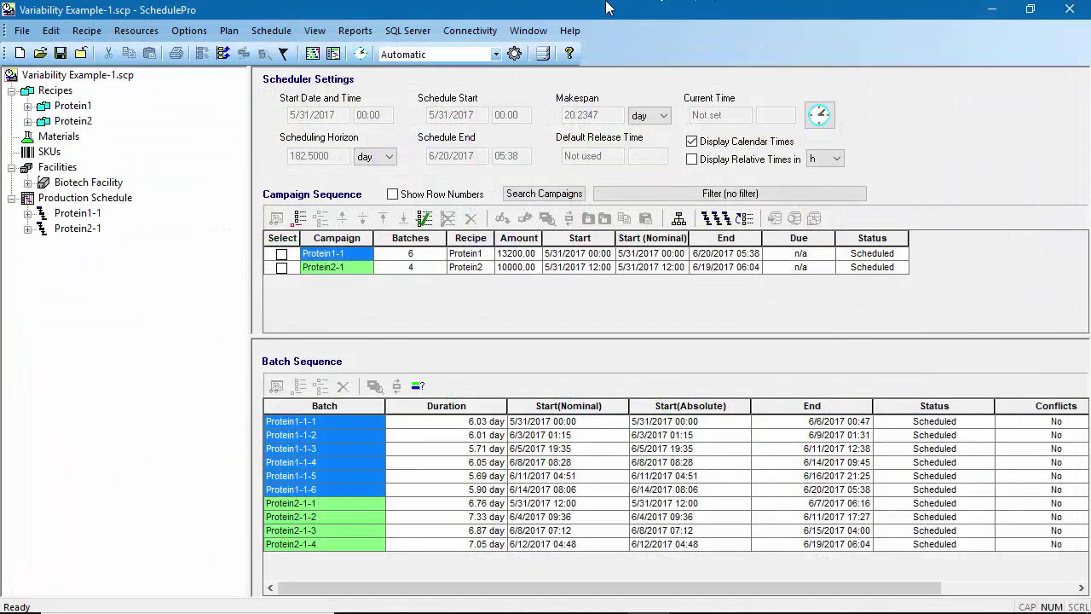
# Run the schedule's Variability Analysis for 200 trials with a 1-day time step, resolving conflicts at each step
pyautogui.click(272, 33)
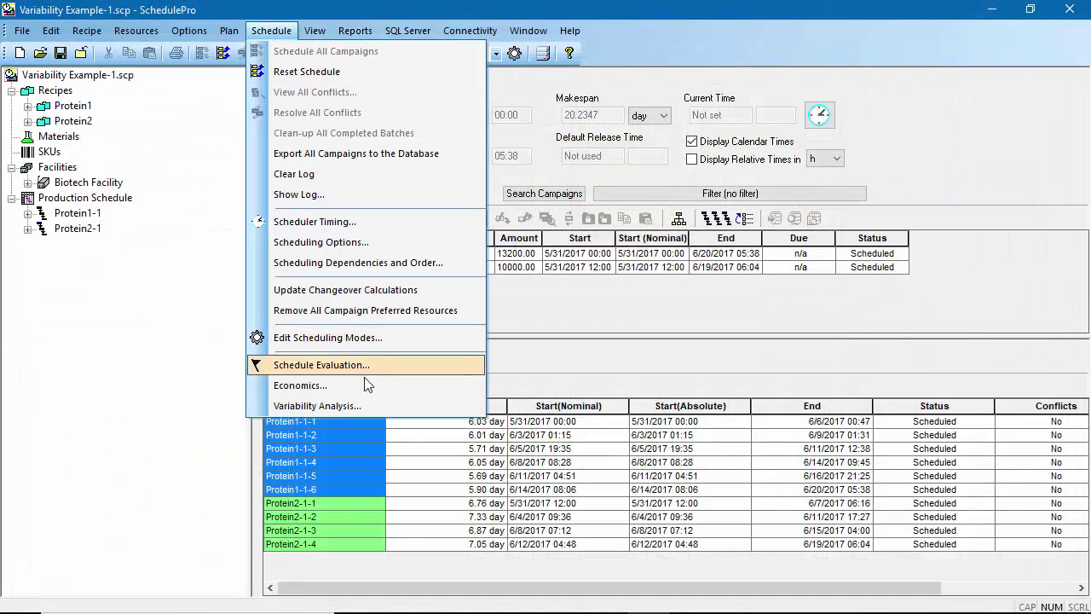
pyautogui.click(365, 406)
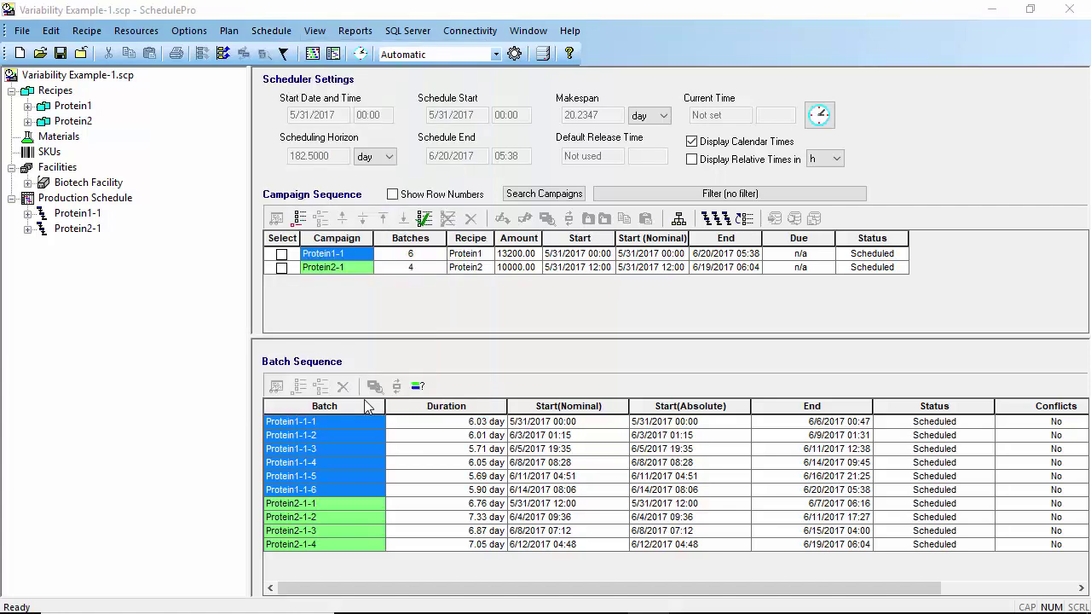
pyautogui.click(440, 360)
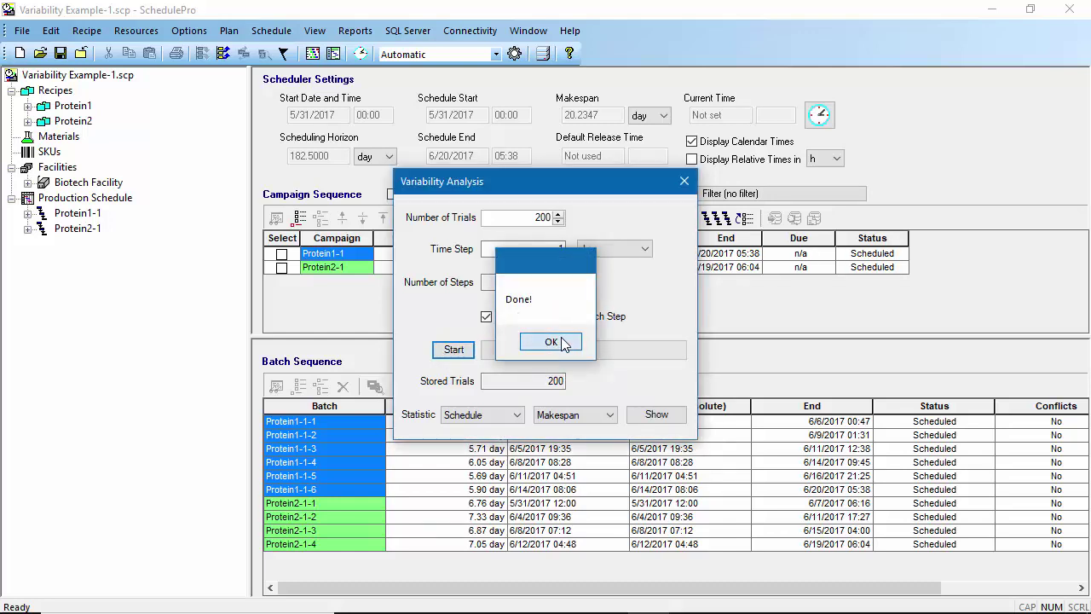
pyautogui.click(559, 341)
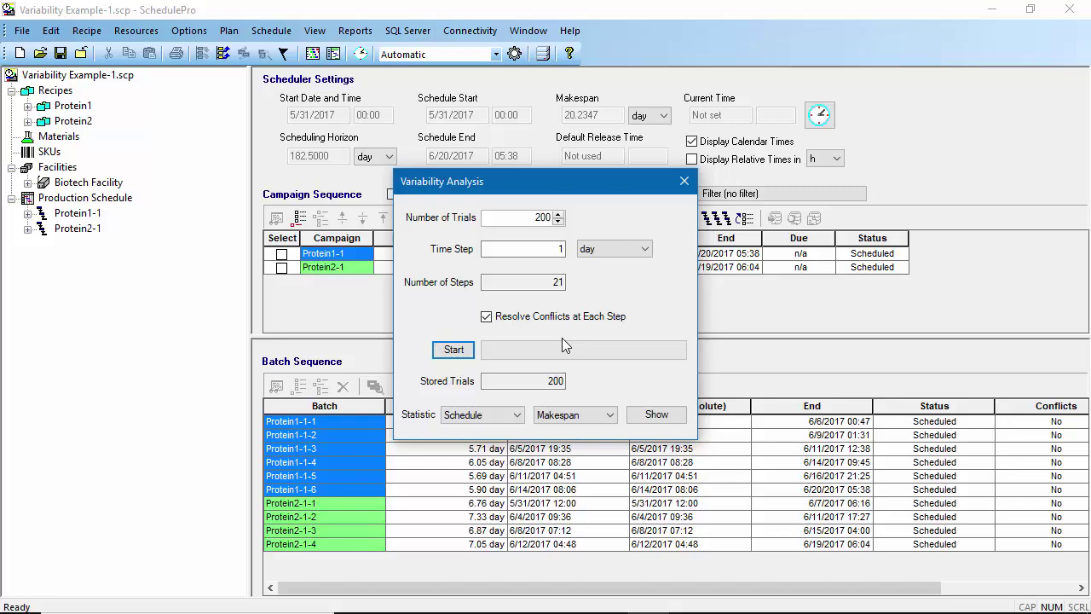
# Show the schedule's makespan distribution and lower the High Value to 493 h to check the cumulative probability
pyautogui.click(646, 415)
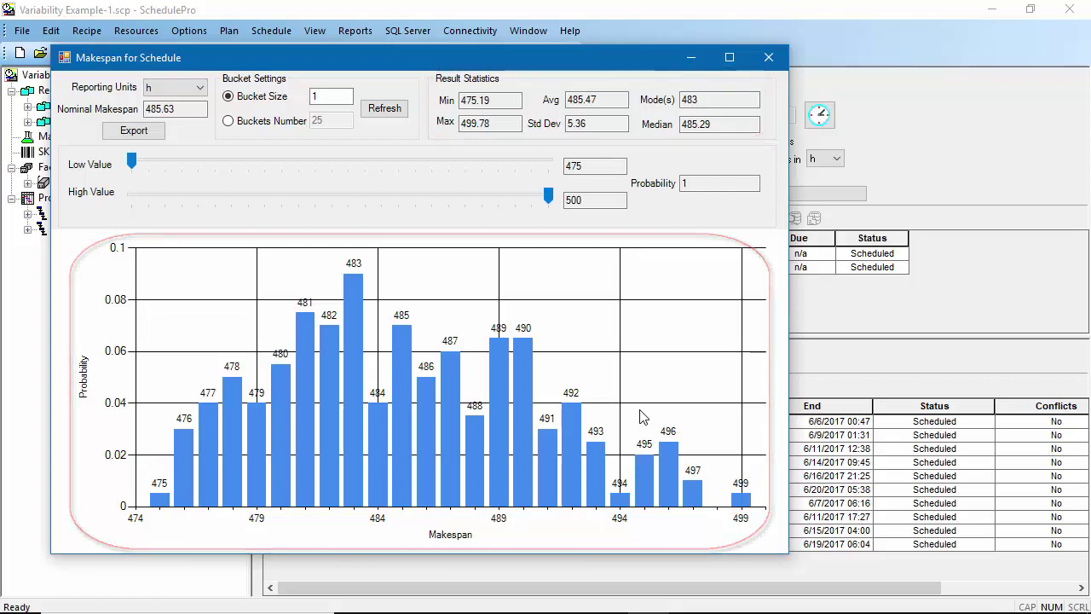
pyautogui.moveTo(546, 197); pyautogui.dragTo(430, 199)
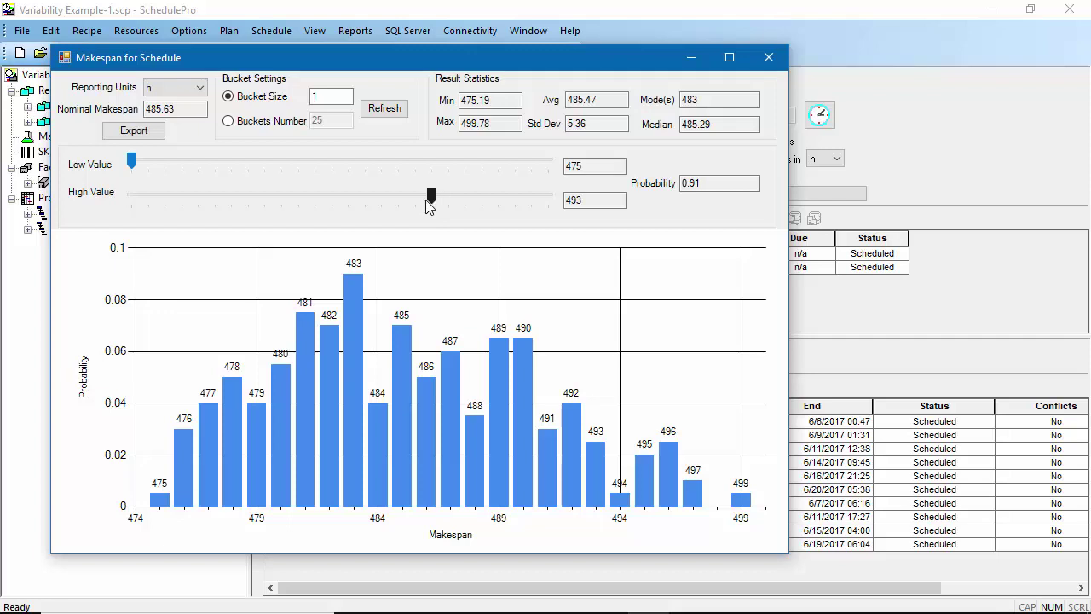
pyautogui.moveTo(431, 201); pyautogui.dragTo(431, 201)
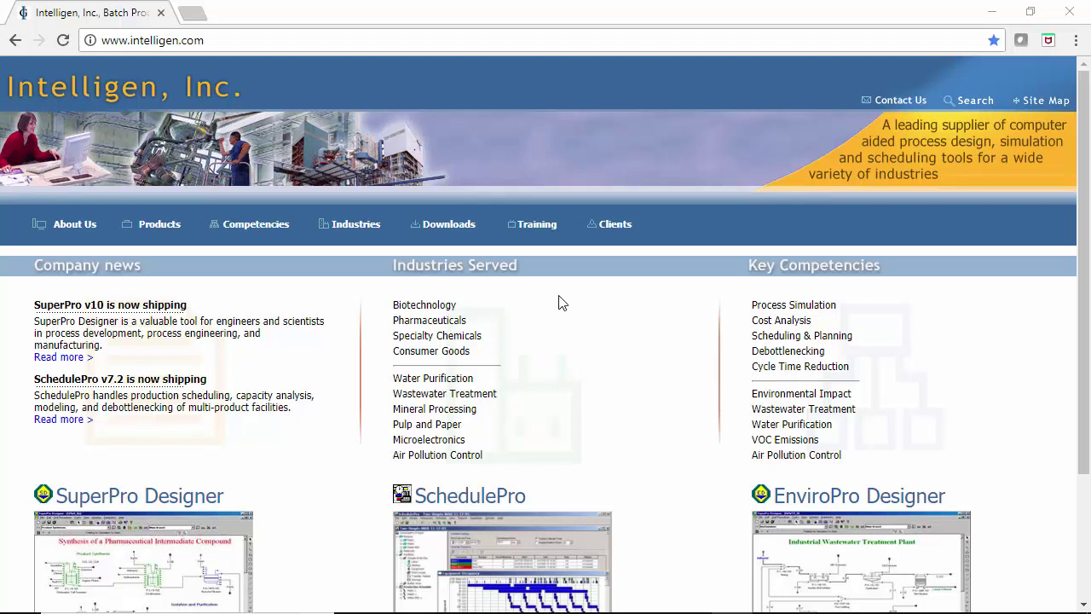
# In the browser, visit Intelligen's demo downloads page and the SchedulePro section of its training videos page
pyautogui.click(450, 232)
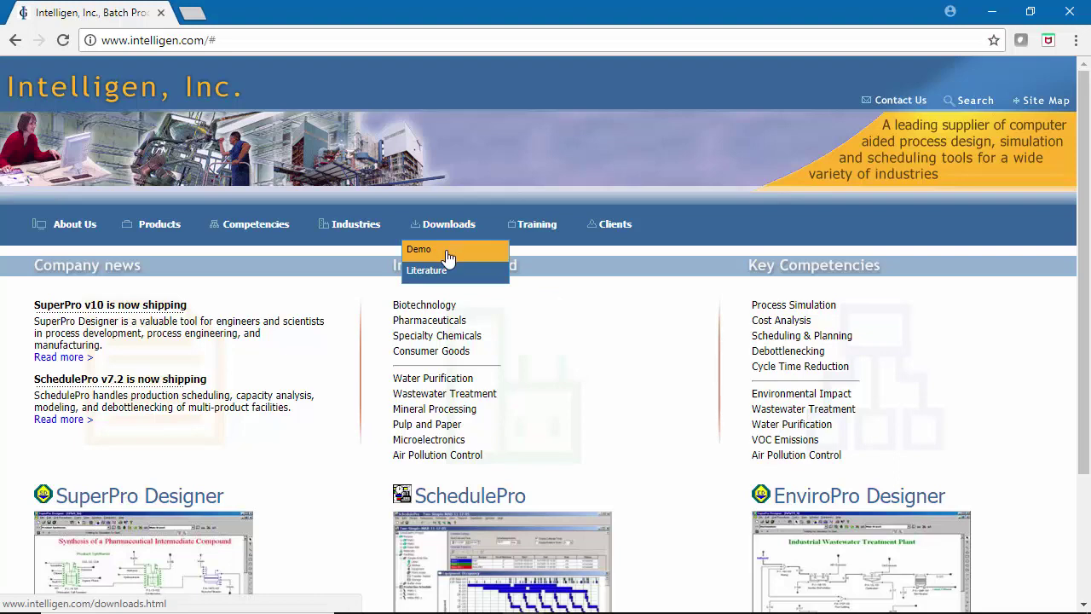
pyautogui.click(448, 256)
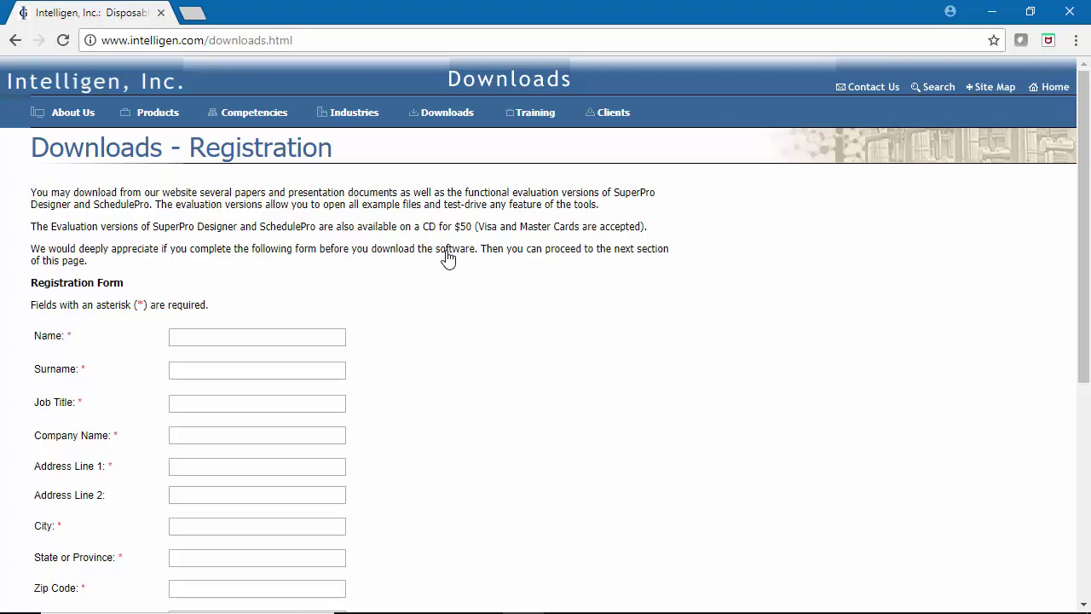
pyautogui.moveTo(544, 121)
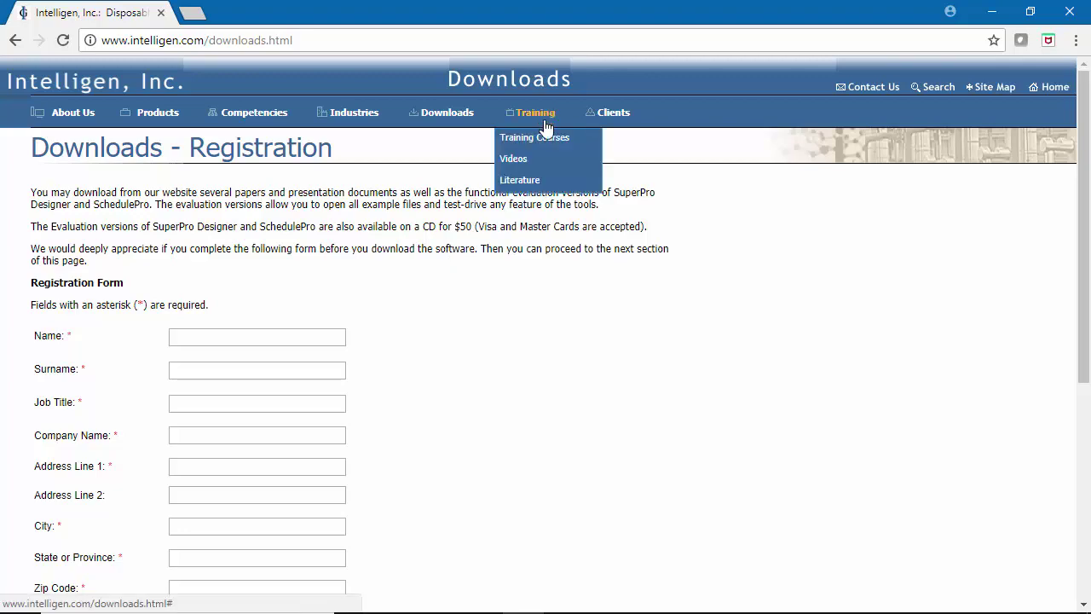
pyautogui.click(547, 164)
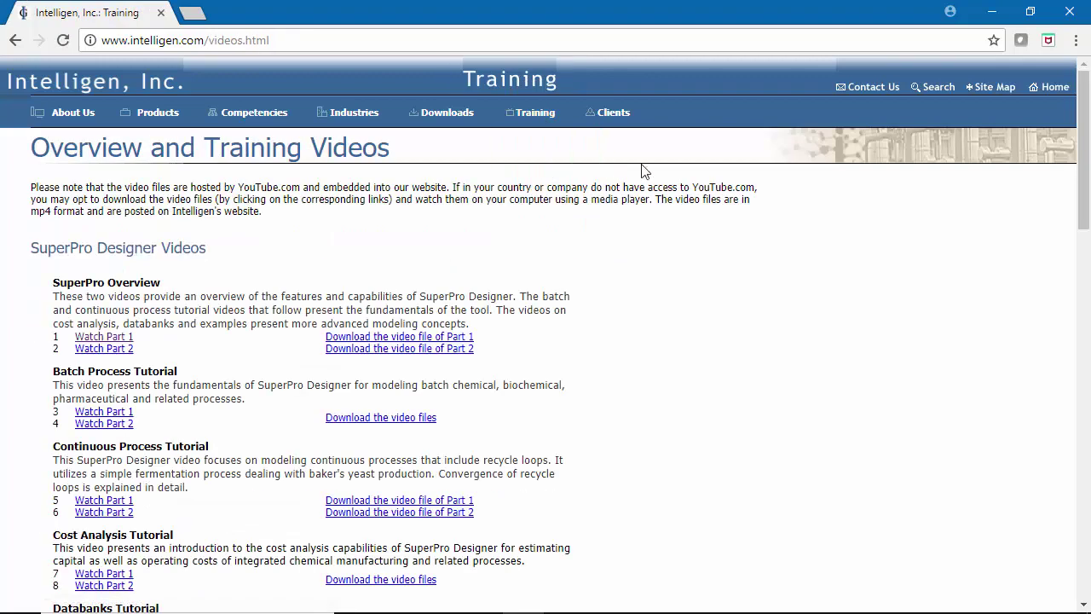
pyautogui.moveTo(1087, 175); pyautogui.dragTo(1089, 431)
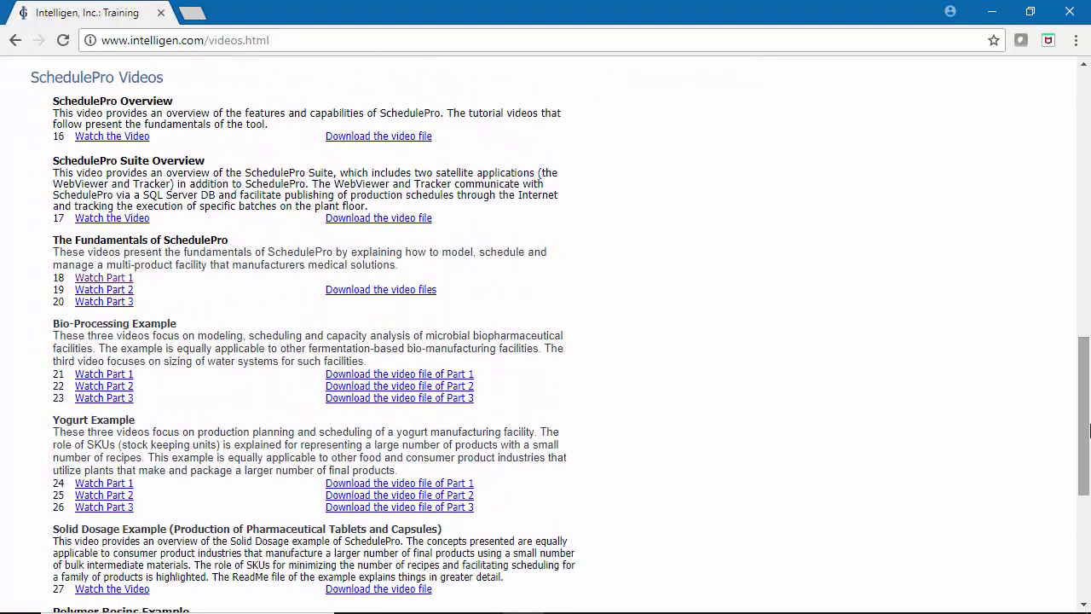